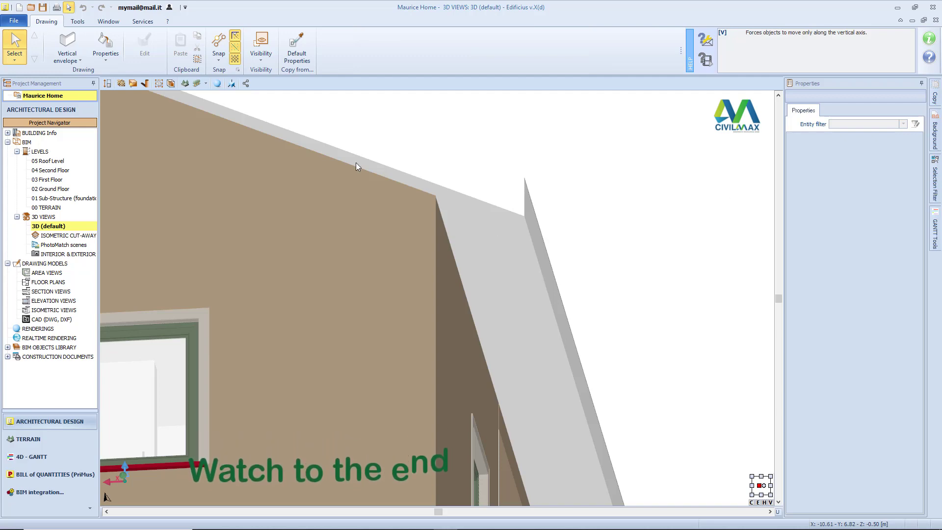
Examine the roof's eaves and corners around the house in the 3D view
scroll(514, 292, down, 4)
scroll(514, 293, down, 4)
middle_drag(477, 287, 496, 330)
scroll(502, 323, down, 1)
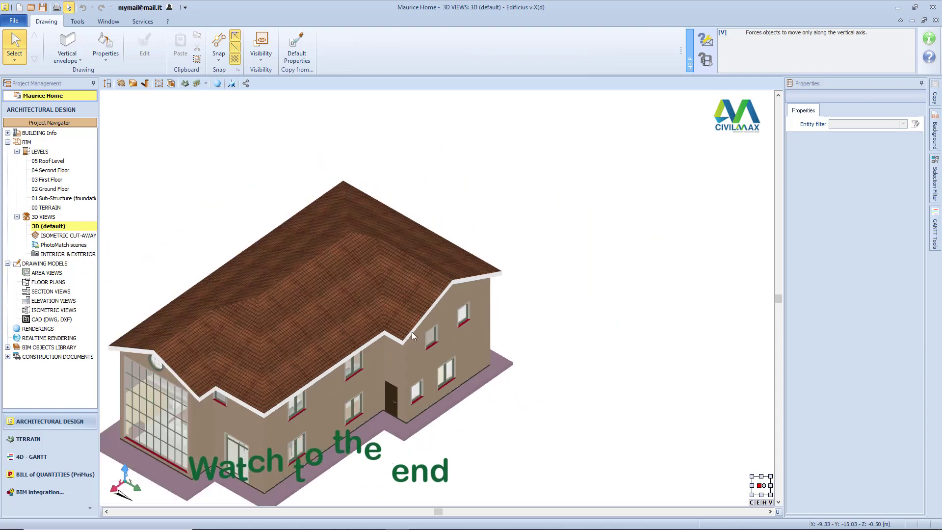
scroll(422, 331, up, 3)
middle_drag(491, 296, 432, 281)
scroll(544, 290, up, 2)
scroll(534, 310, up, 3)
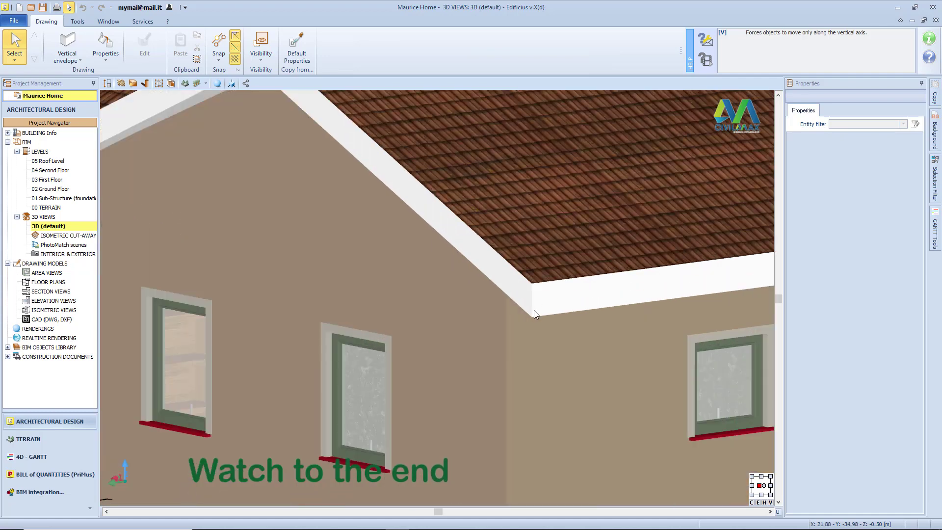
scroll(533, 301, up, 1)
middle_drag(531, 291, 506, 334)
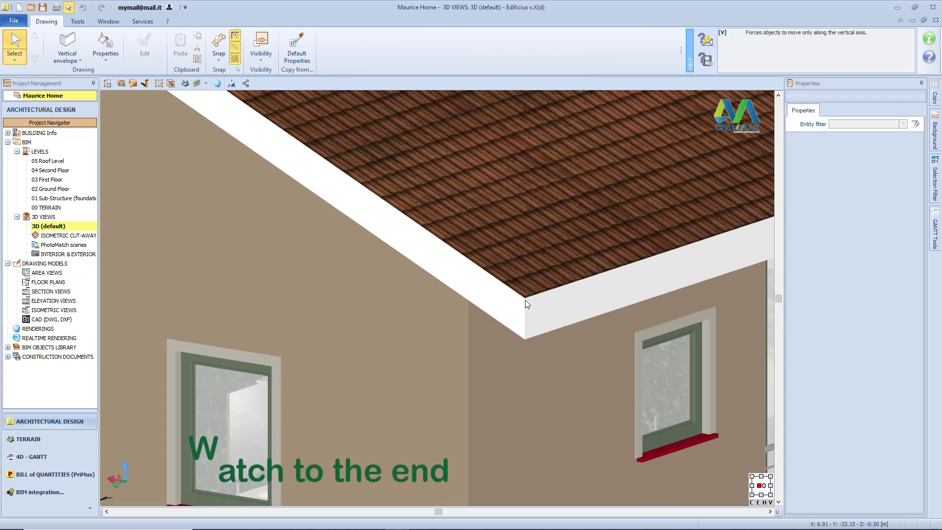
mouse_move(507, 314)
middle_down()
mouse_move(551, 296)
mouse_move(525, 293)
mouse_move(500, 303)
middle_up()
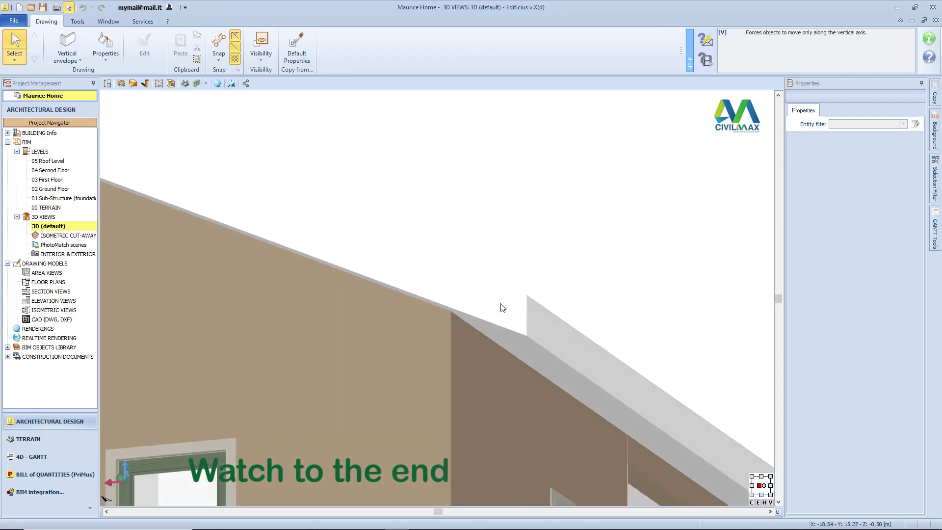
Select the roof and launch the SketchUp integration for a new custom modelled 3D object
click(500, 304)
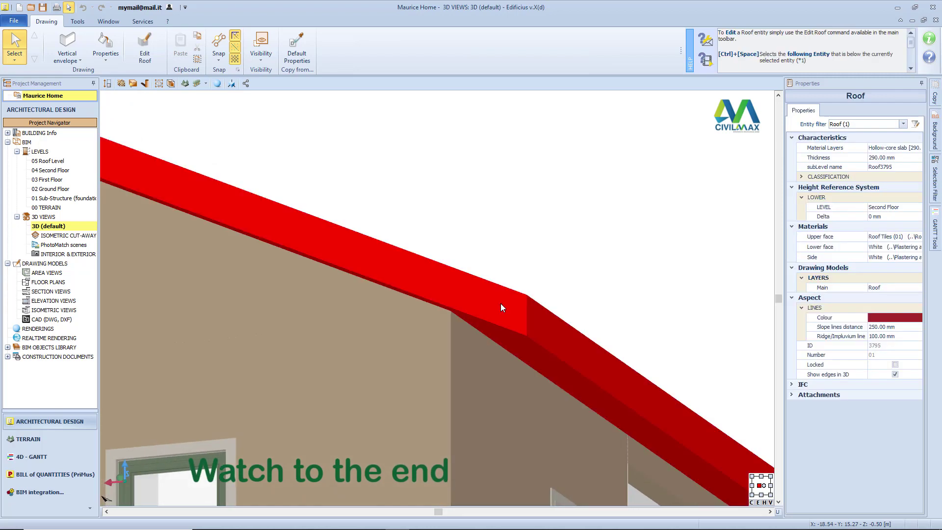
click(232, 84)
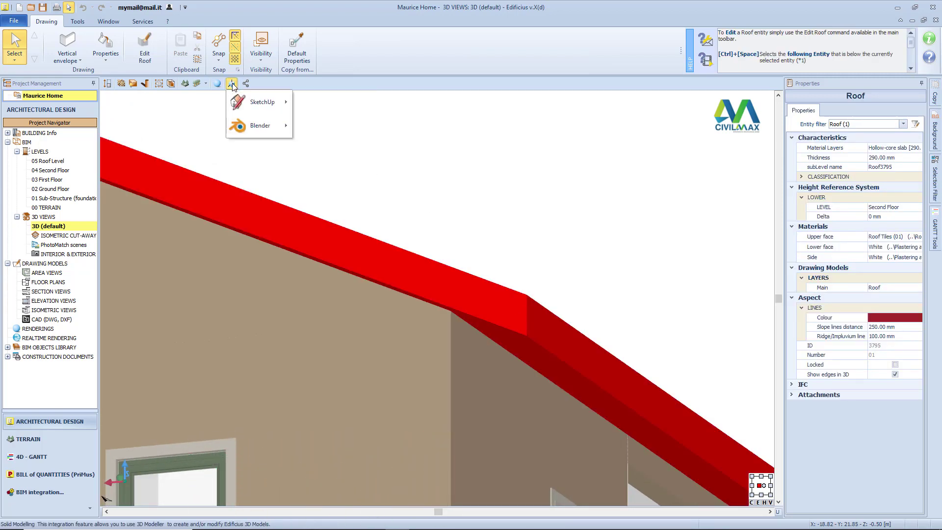
mouse_move(288, 107)
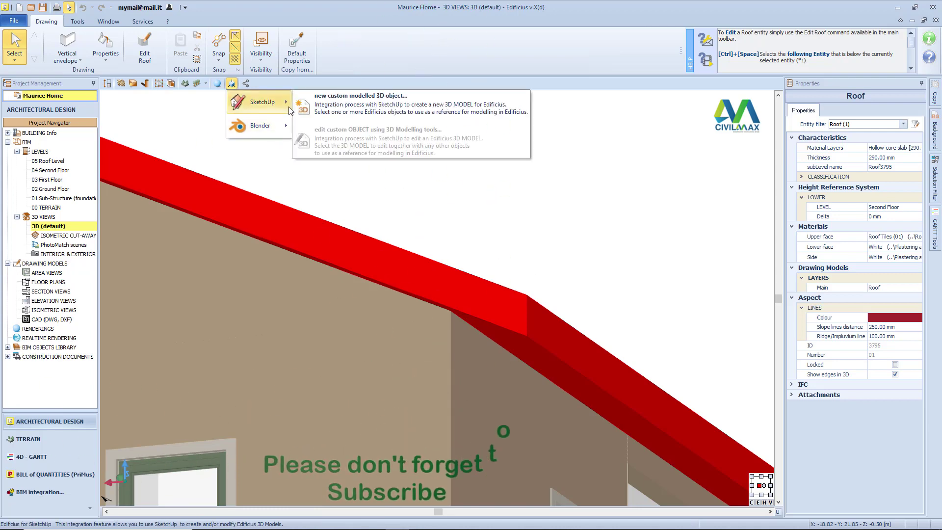
click(361, 104)
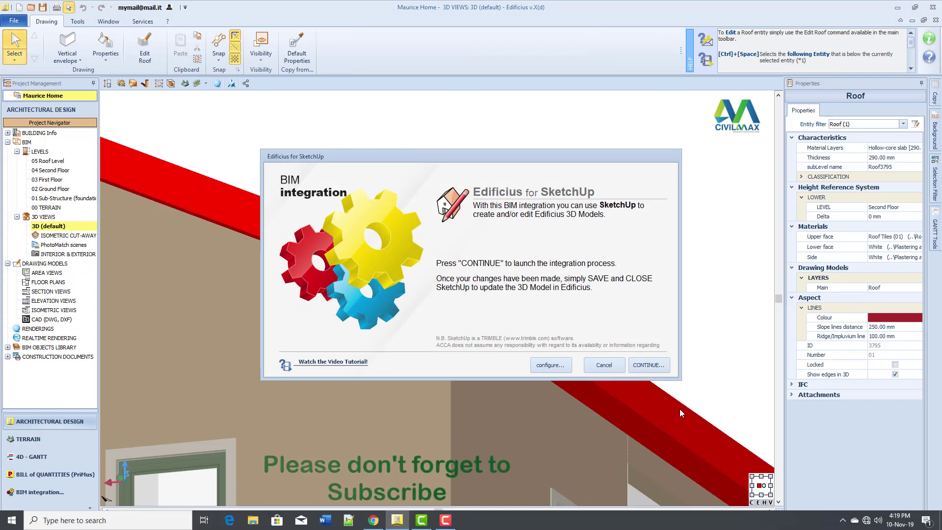
click(648, 365)
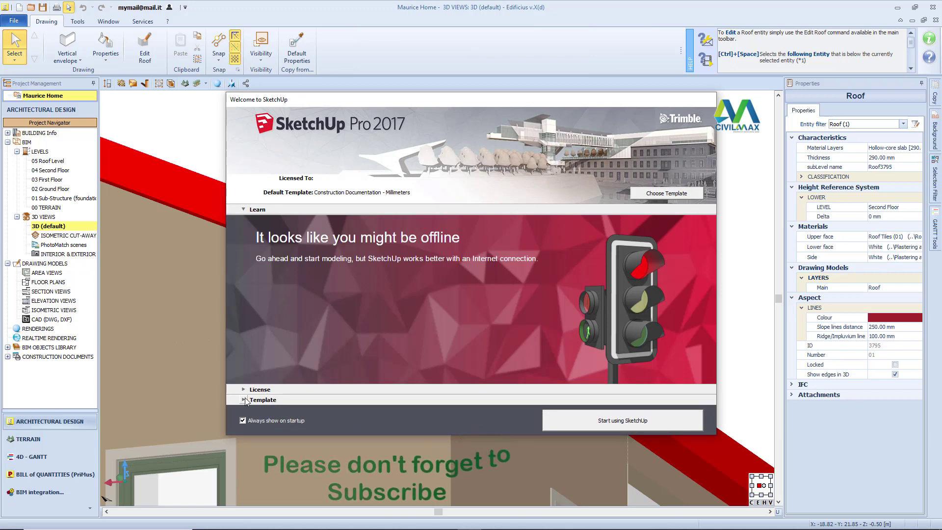
Start SketchUp with the Construction Documentation - Millimeters template
click(244, 400)
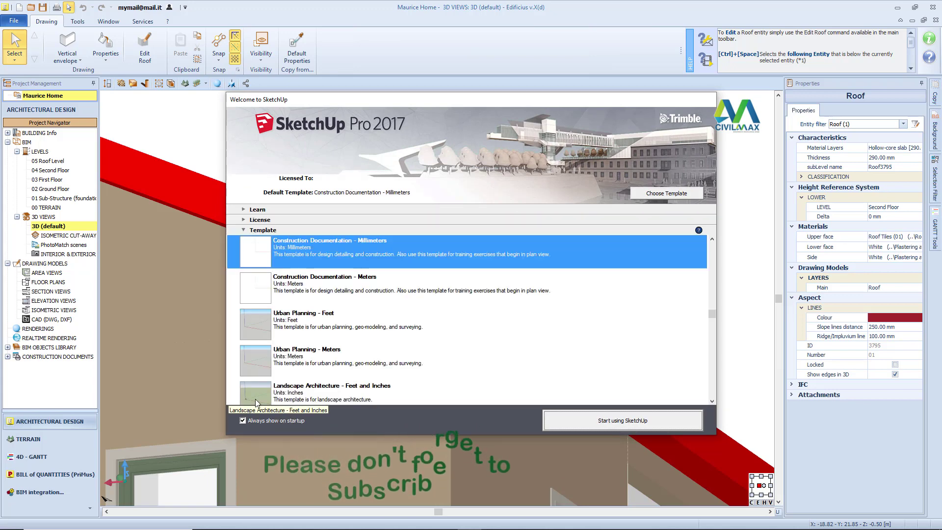
click(619, 424)
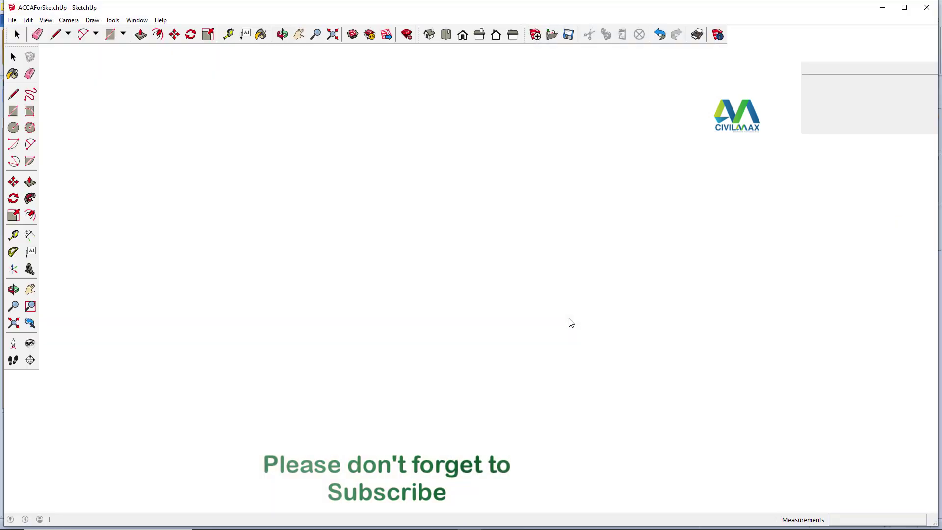
click(519, 302)
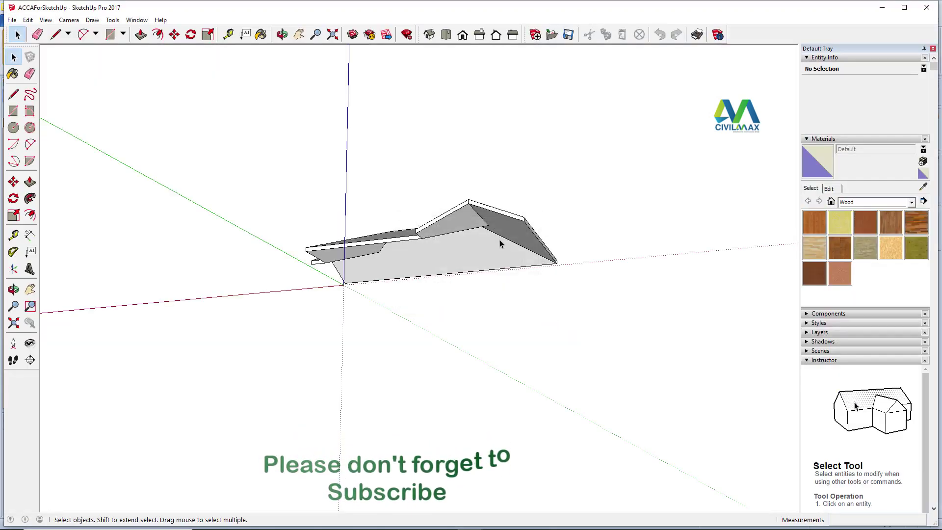
Examine the outer corner of the imported roof slab close up, from below its gable edge
scroll(489, 210, up, 5)
scroll(540, 226, up, 5)
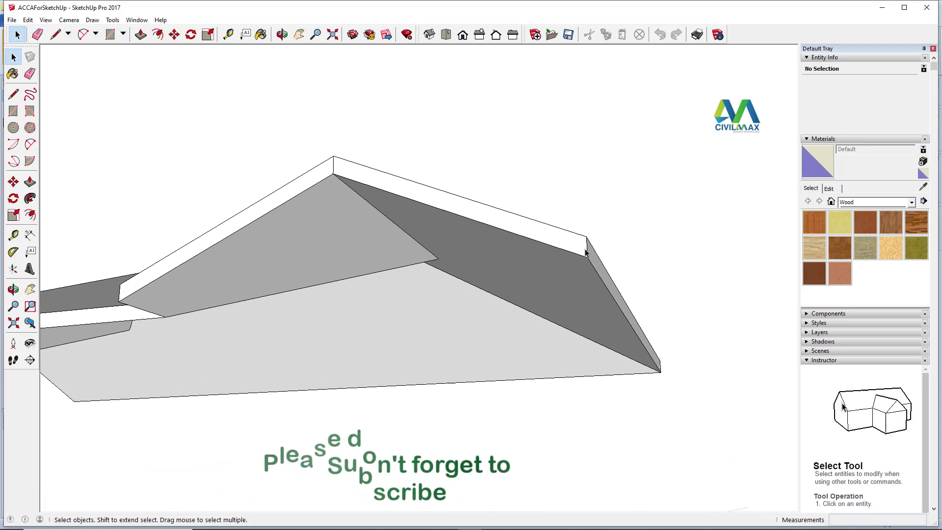
scroll(585, 245, up, 3)
scroll(579, 253, up, 1)
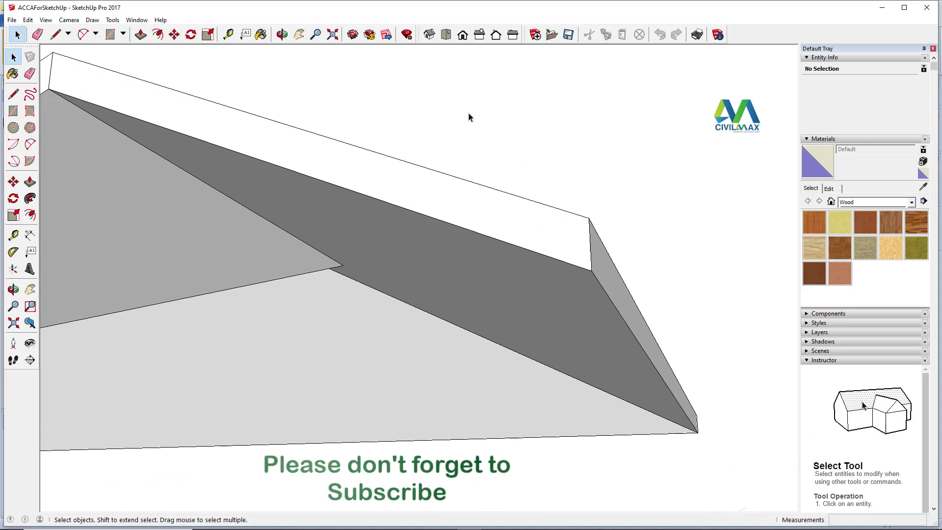
click(282, 34)
drag(570, 245, 650, 168)
right_click(651, 171)
click(686, 176)
click(68, 34)
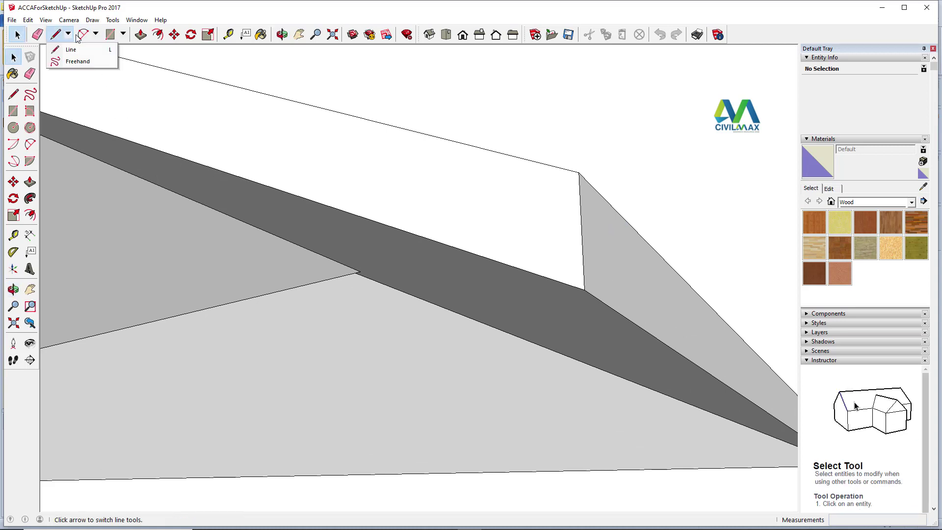
click(124, 34)
click(66, 37)
scroll(603, 301, up, 1)
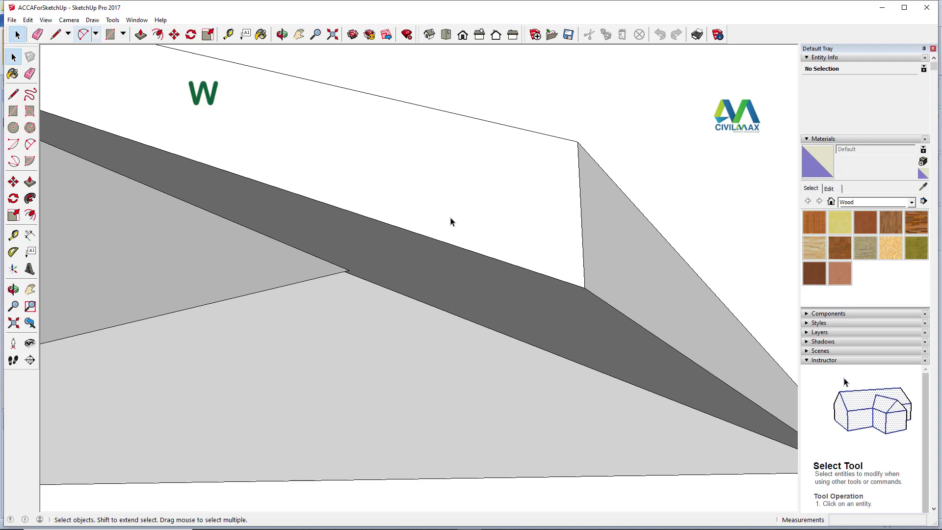
click(68, 34)
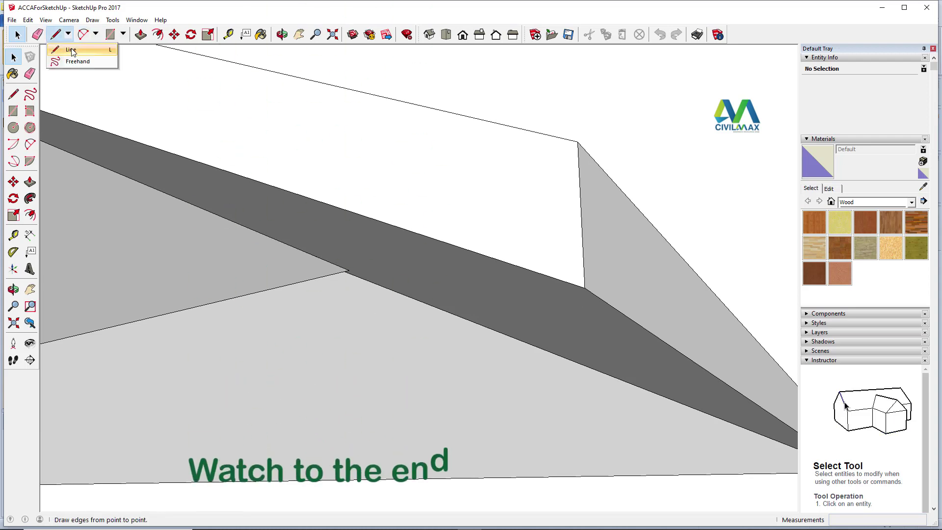
click(71, 51)
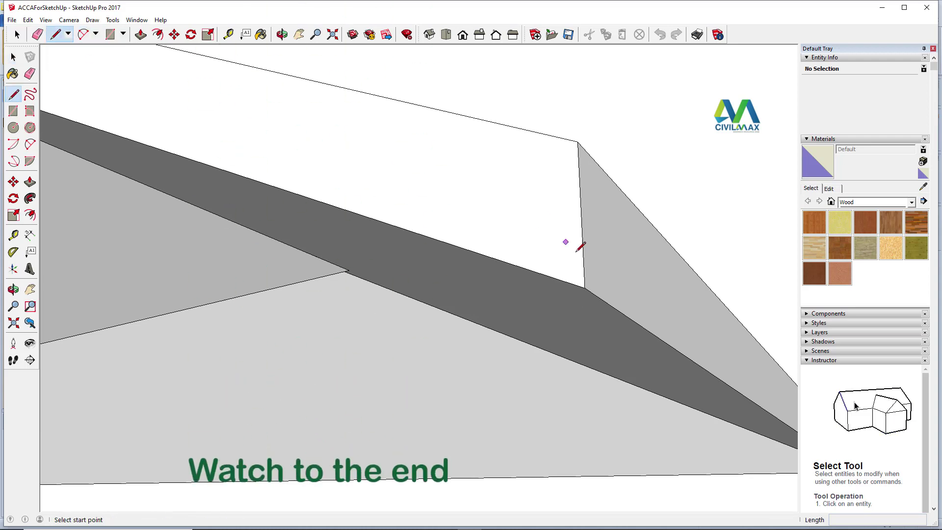
click(585, 288)
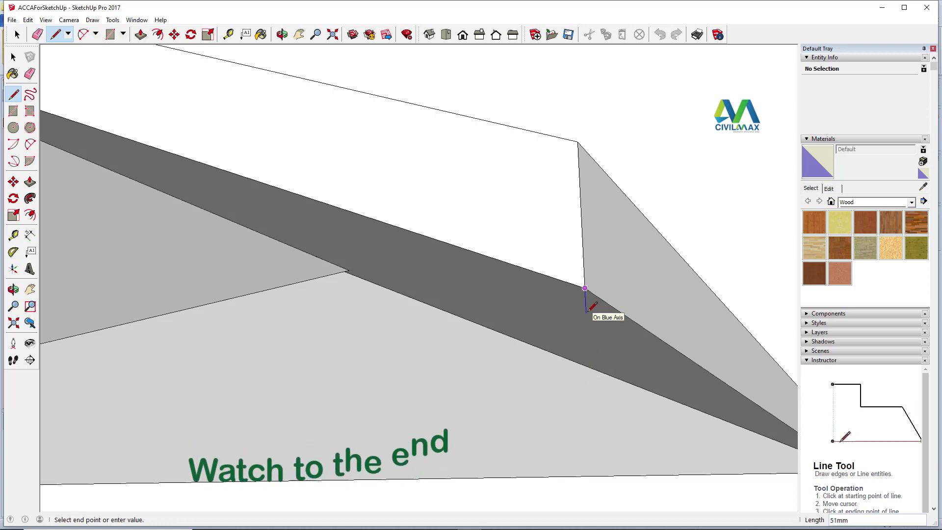
key(Escape)
Try to draw a line straight down from the lower edge of the roof slab's white side face
click(96, 34)
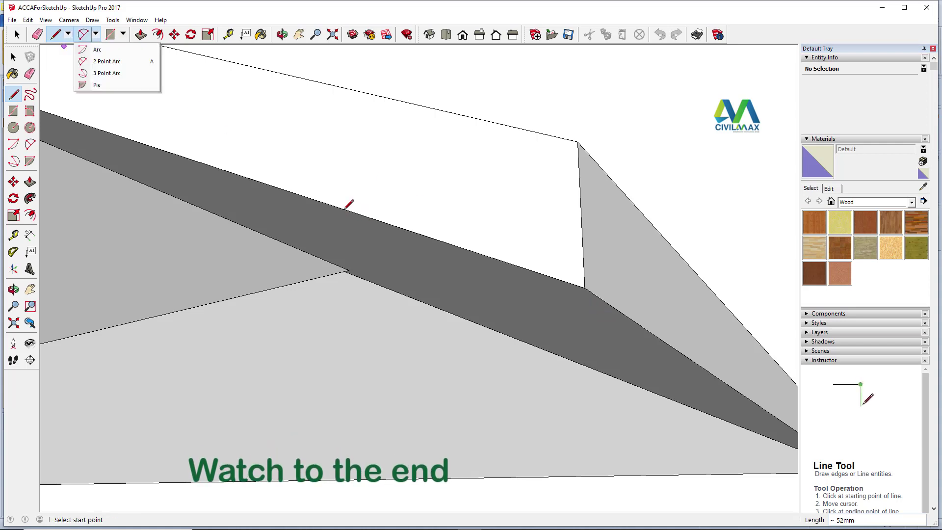
click(68, 34)
click(72, 51)
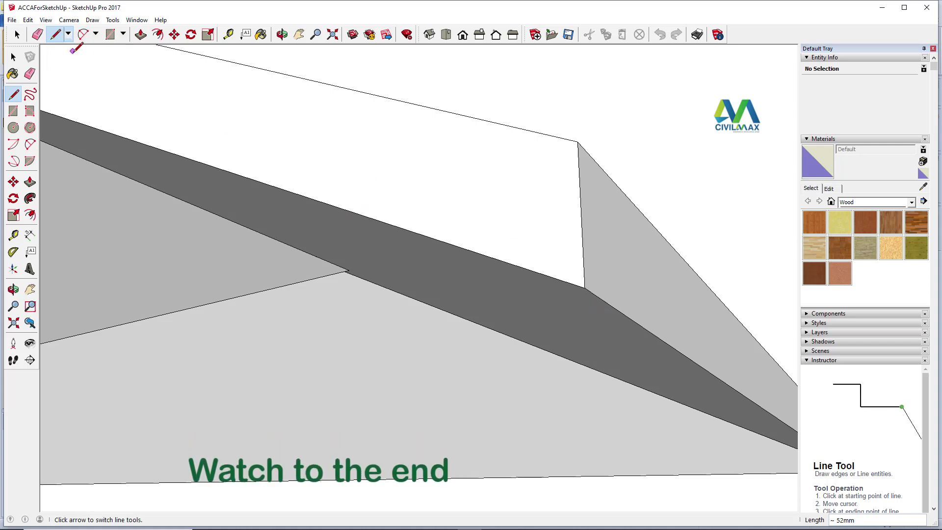
click(68, 34)
click(73, 51)
click(327, 204)
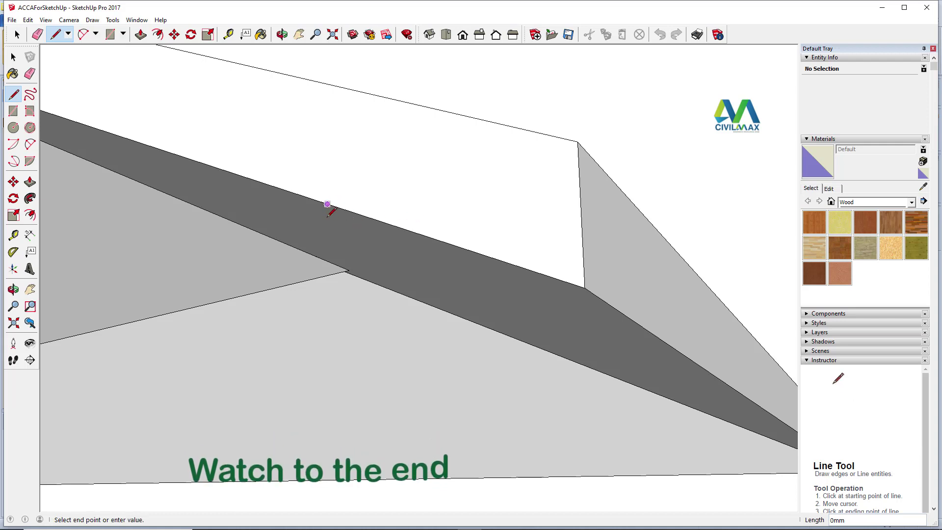
click(331, 293)
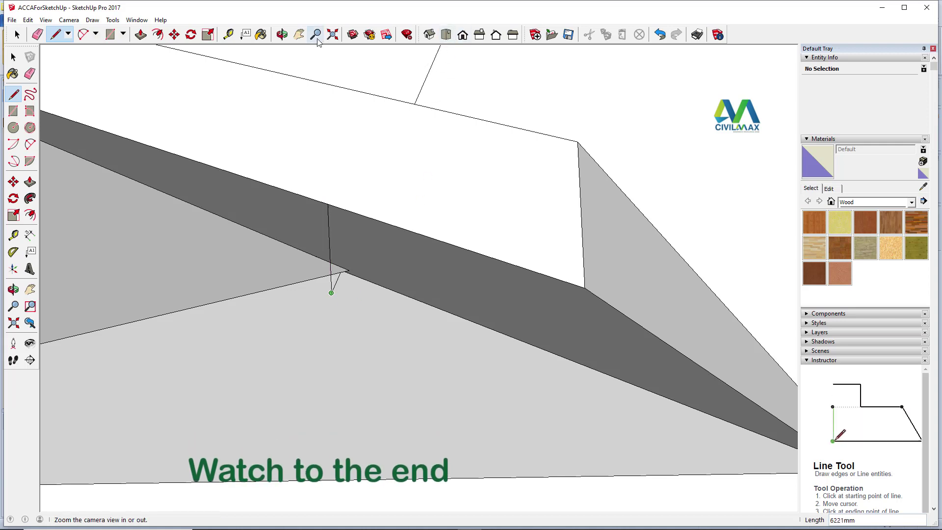
Delete the stray line that crosses the underside of the roof slab
click(284, 34)
drag(394, 184, 507, 216)
right_click(400, 153)
click(423, 160)
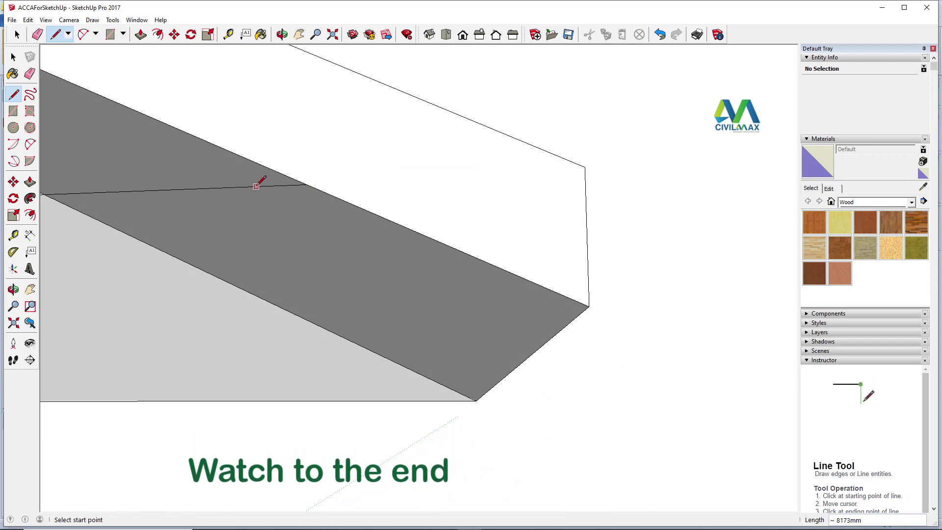
click(18, 36)
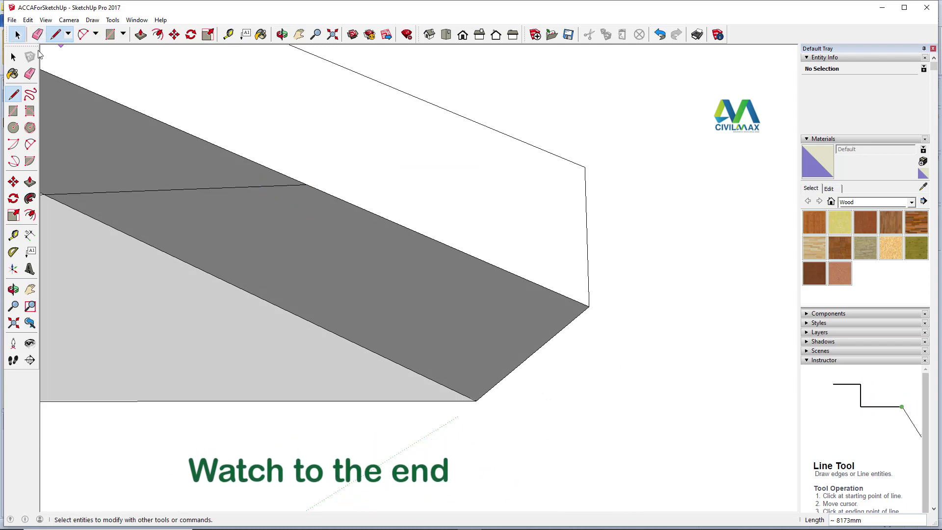
click(201, 190)
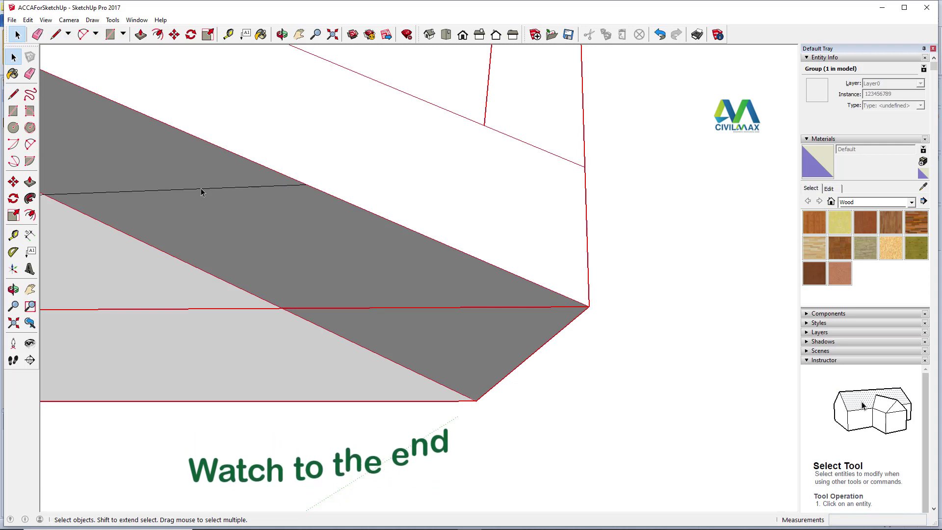
double_click(200, 190)
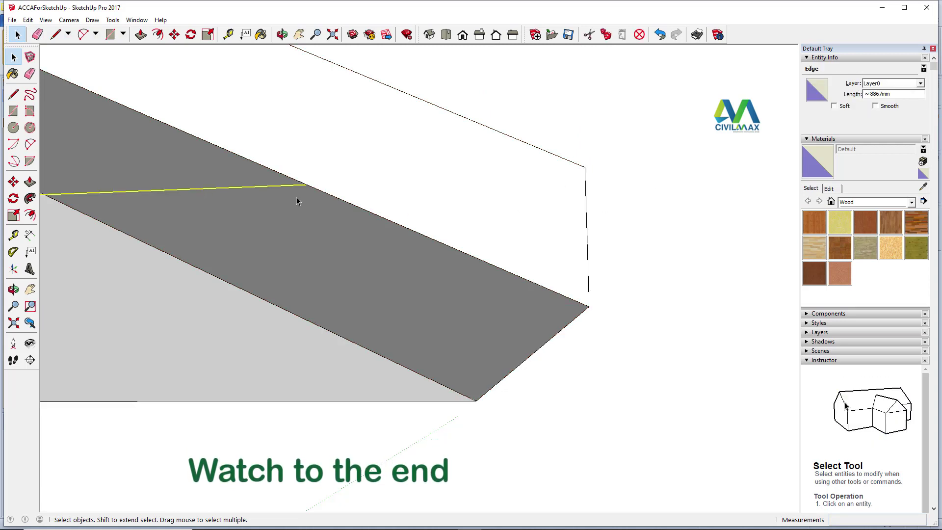
click(372, 206)
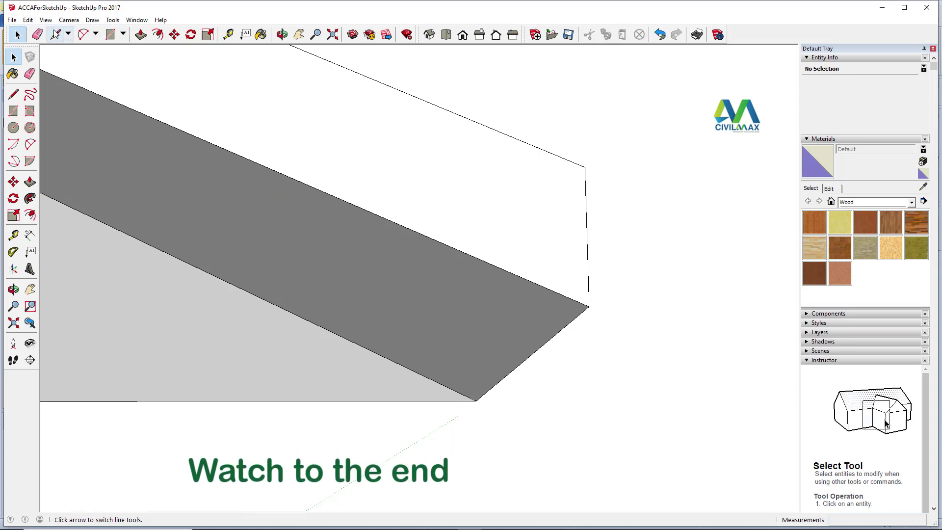
Draw a vertical line down from the roof slab's lower edge, then a bottom edge running sideways from its lower end
click(69, 34)
click(71, 49)
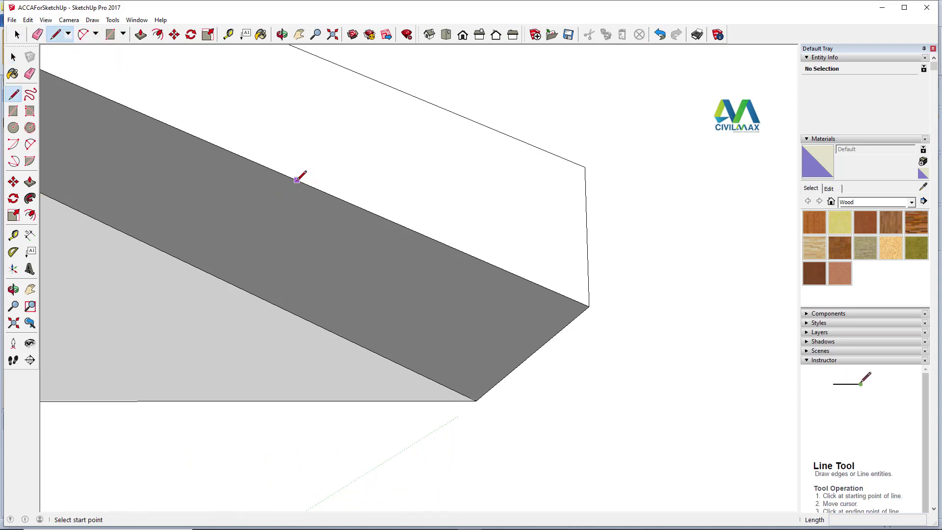
click(290, 176)
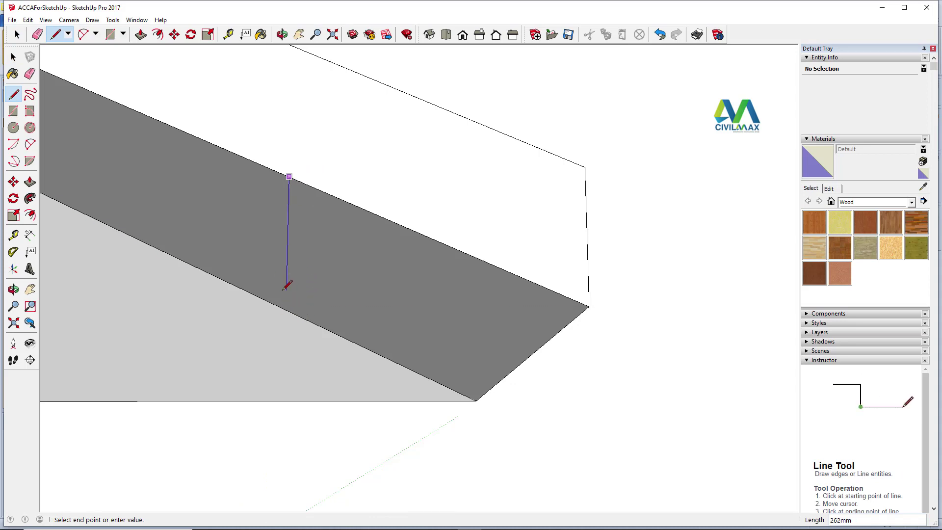
click(282, 34)
drag(320, 181, 564, 299)
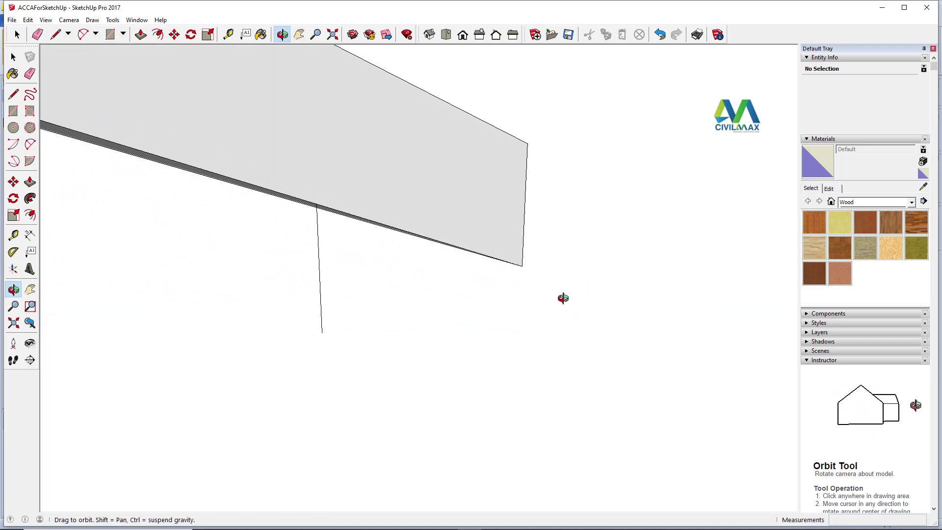
right_click(564, 211)
click(582, 218)
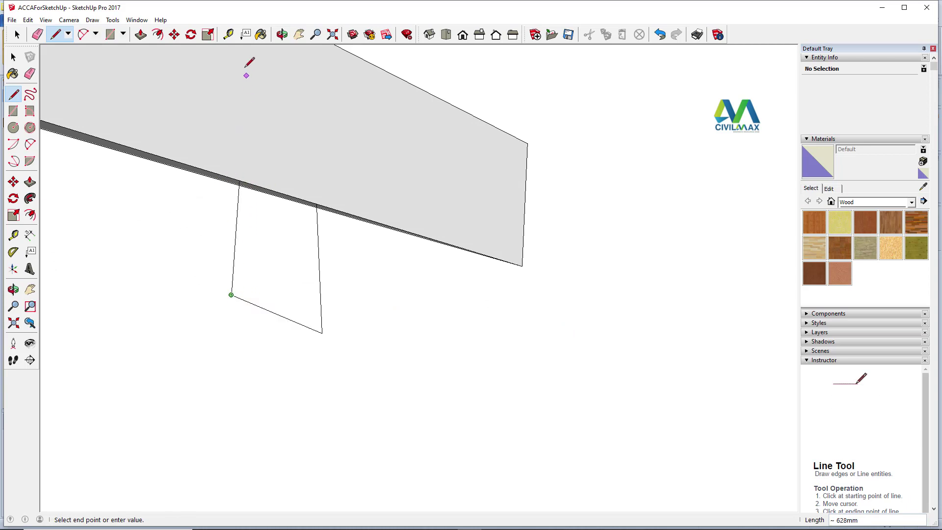
Close the four-sided profile below the roof edge with a vertical side about 271 mm high and a top edge about 309 mm long
click(283, 35)
drag(282, 185, 404, 106)
right_click(349, 118)
click(379, 124)
click(216, 314)
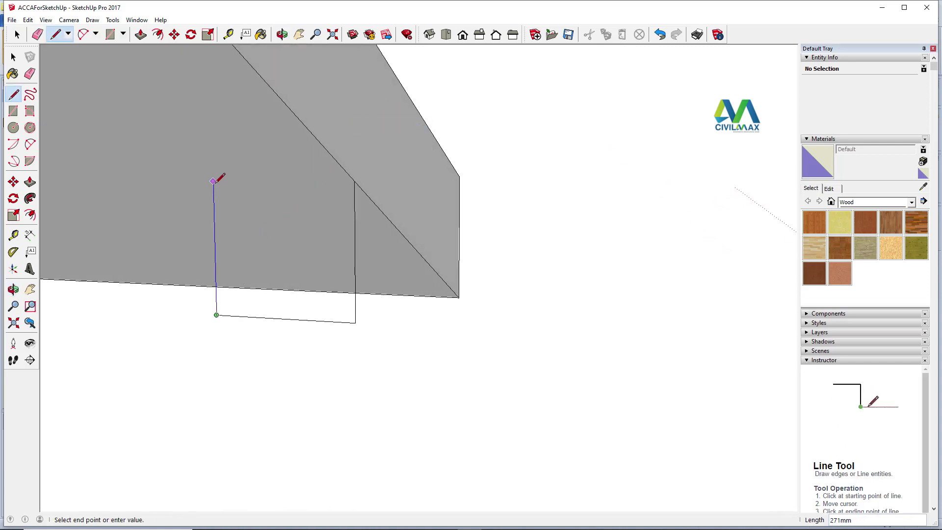
click(354, 181)
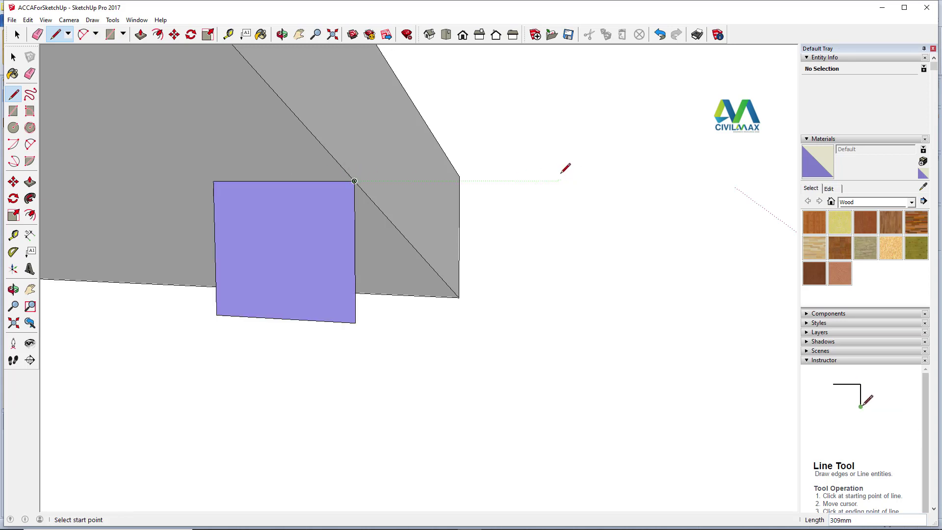
Extrude the four-sided profile about 622 mm along the roof slab's side face, up to the slab's end edge
click(282, 34)
drag(325, 127, 347, 219)
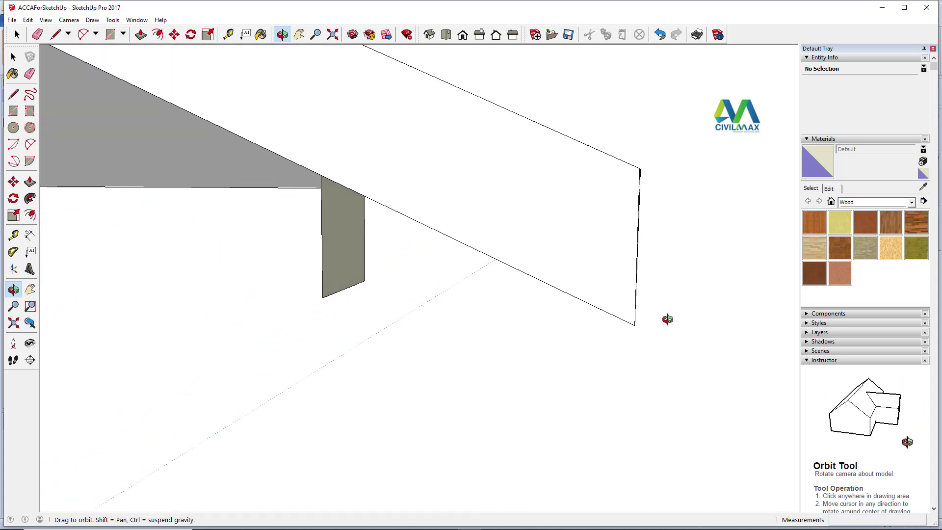
click(140, 34)
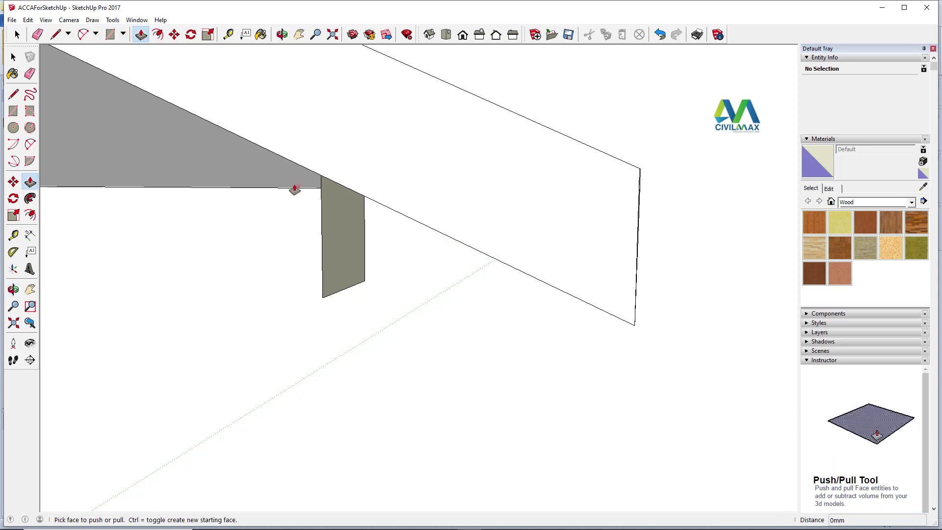
drag(344, 242, 391, 263)
drag(363, 236, 431, 253)
drag(366, 225, 554, 257)
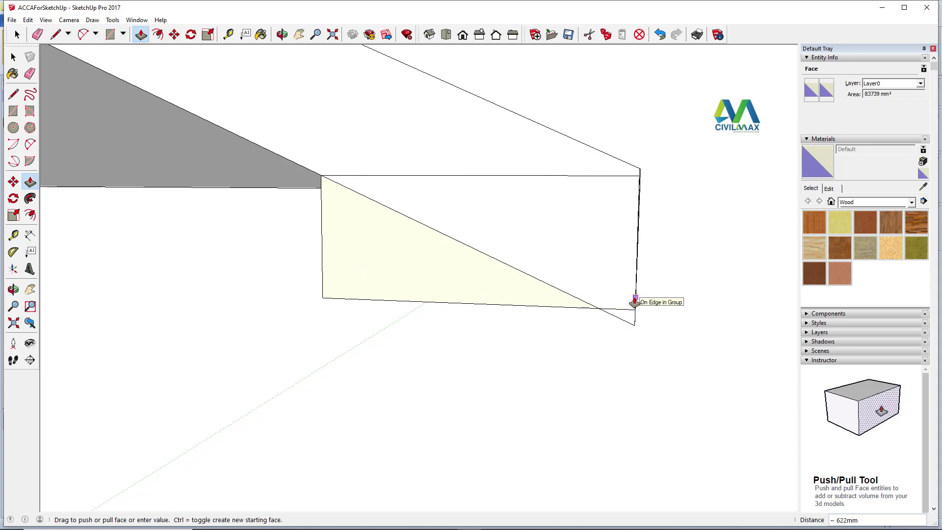
drag(635, 300, 635, 303)
Pull the block's underside down level with the lower corner of the roof slab's end
key(o)
drag(442, 206, 479, 157)
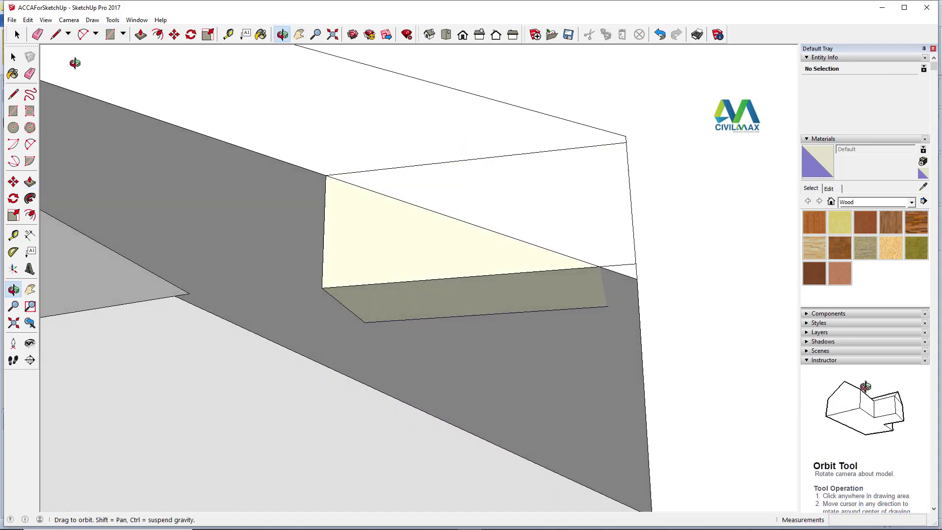
click(140, 35)
drag(496, 302, 584, 289)
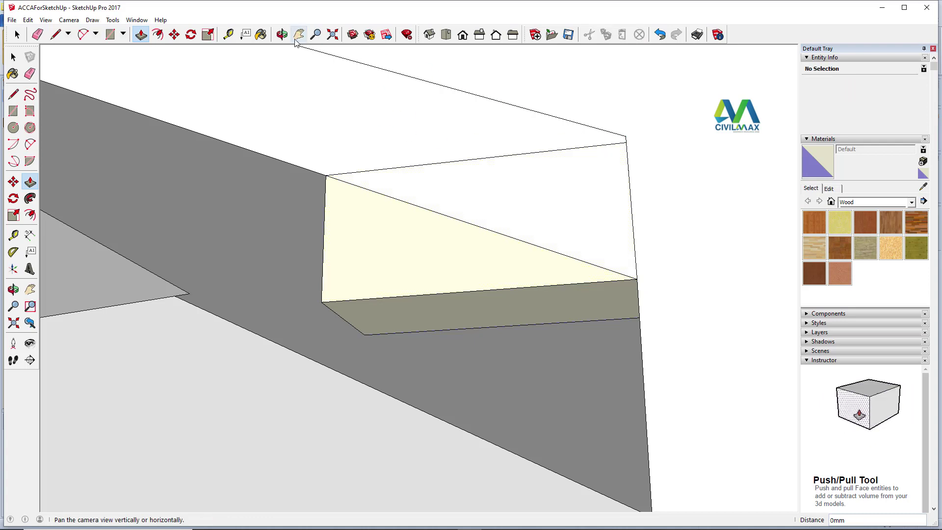
click(282, 34)
drag(466, 194, 625, 324)
right_click(658, 151)
click(664, 156)
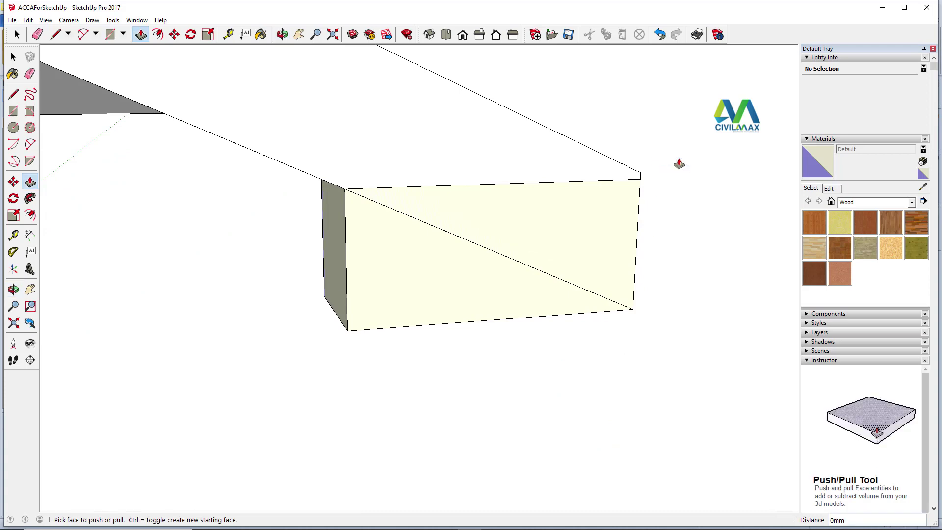
Save the active SketchUp model
click(13, 55)
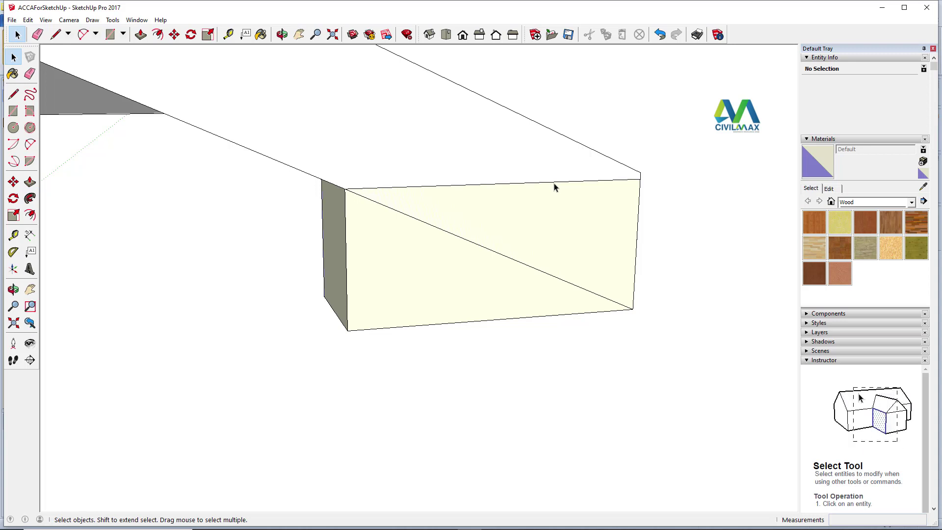
click(568, 39)
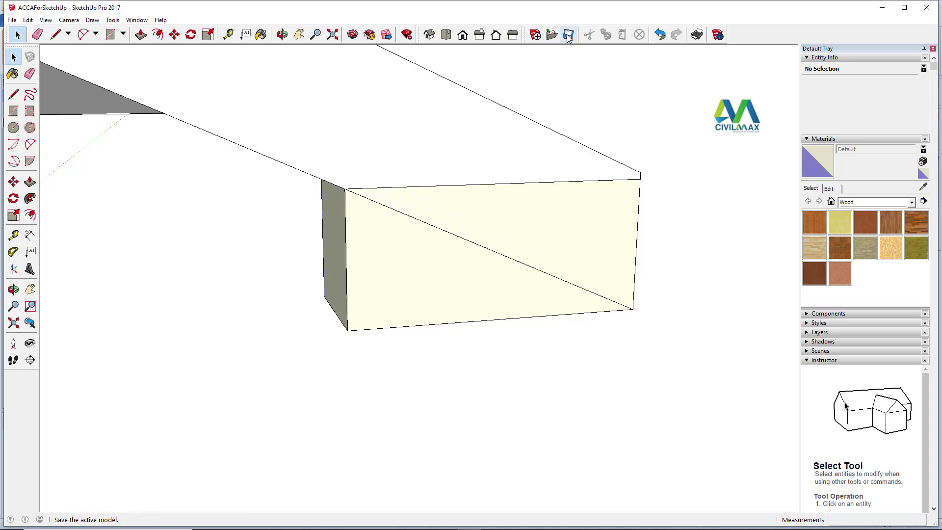
click(567, 39)
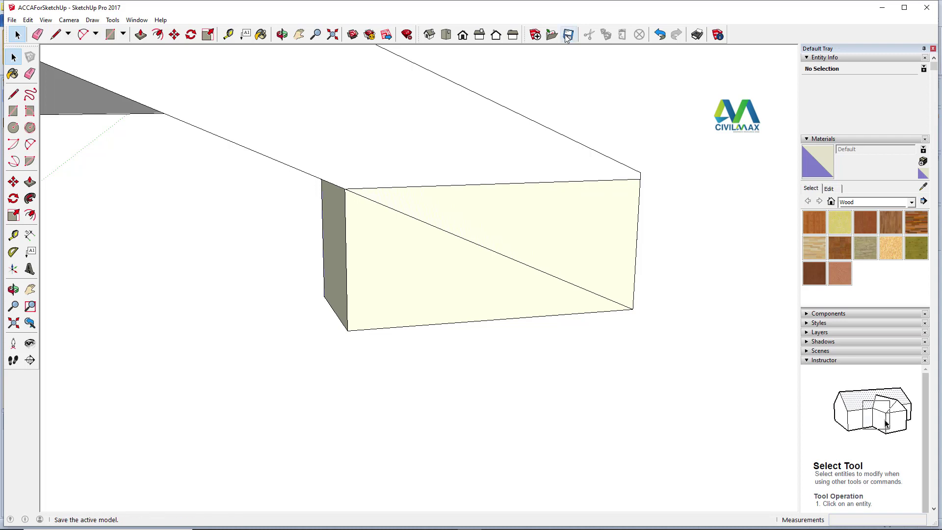
mouse_move(454, 528)
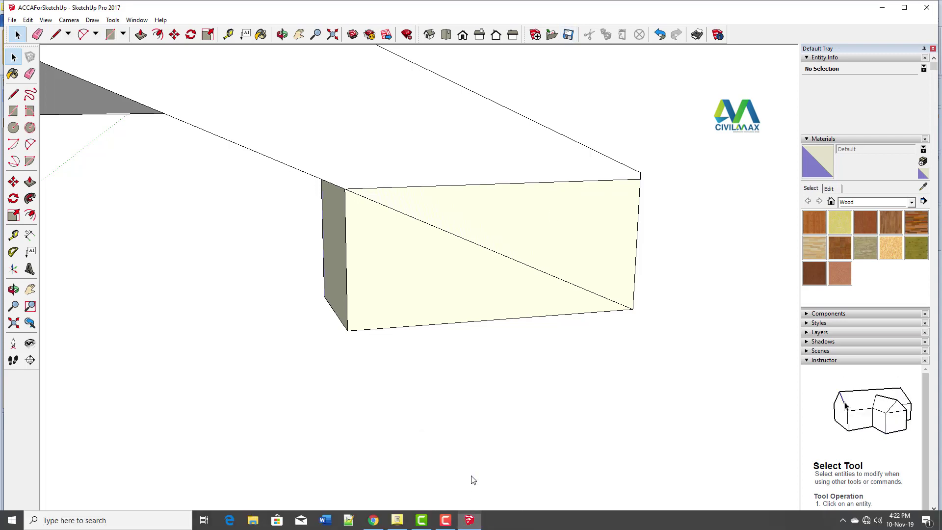
click(567, 39)
click(11, 20)
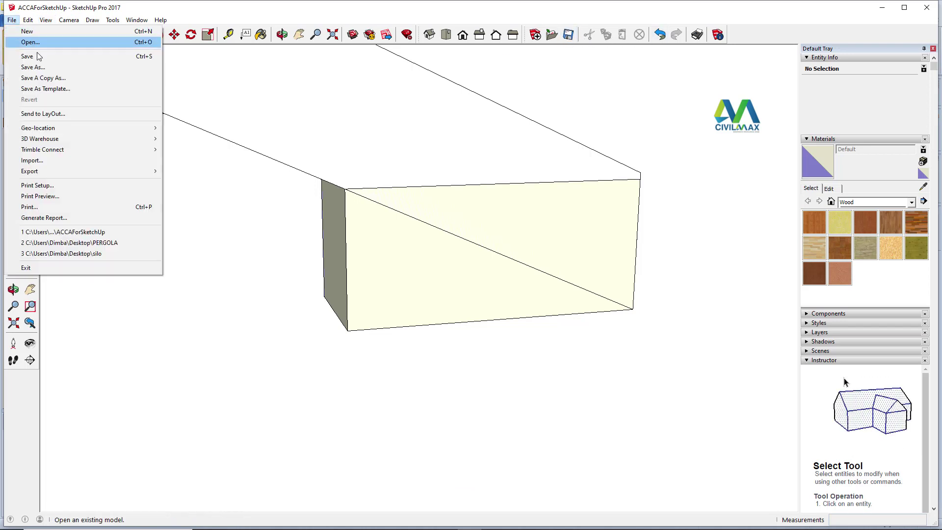
click(32, 60)
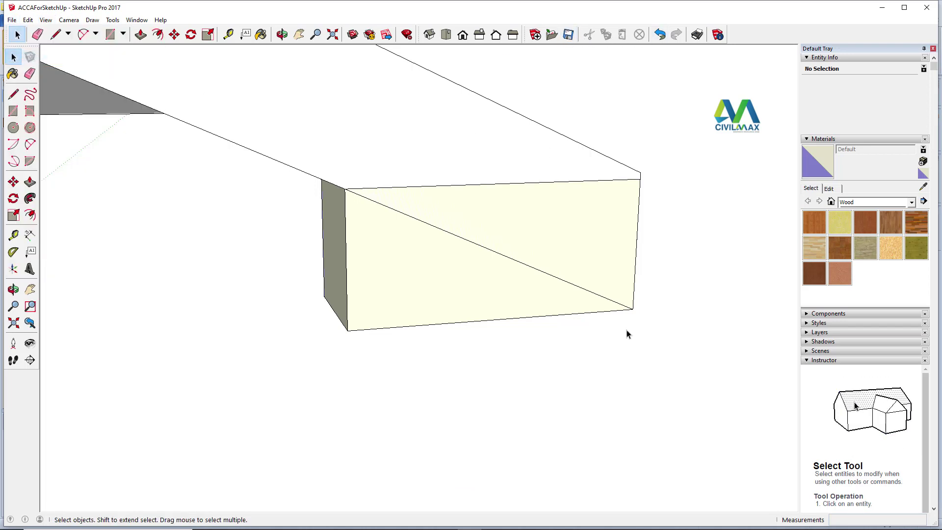
Force SketchUp to close by ending its process in Task Manager
right_click(530, 526)
click(559, 478)
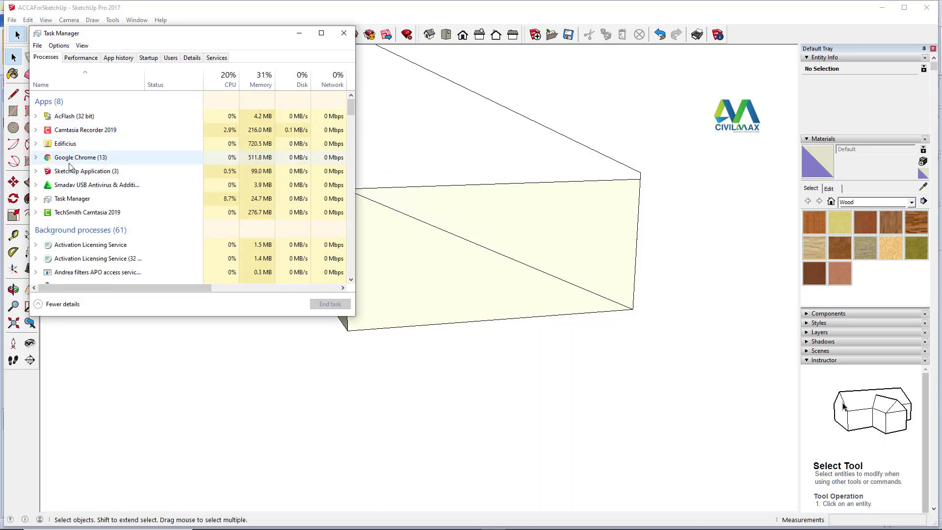
right_click(68, 172)
click(101, 193)
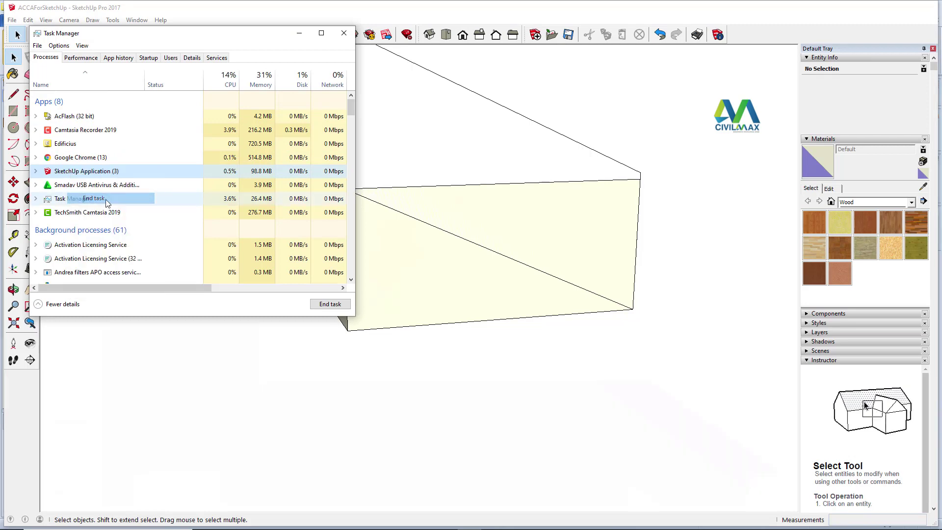
click(344, 33)
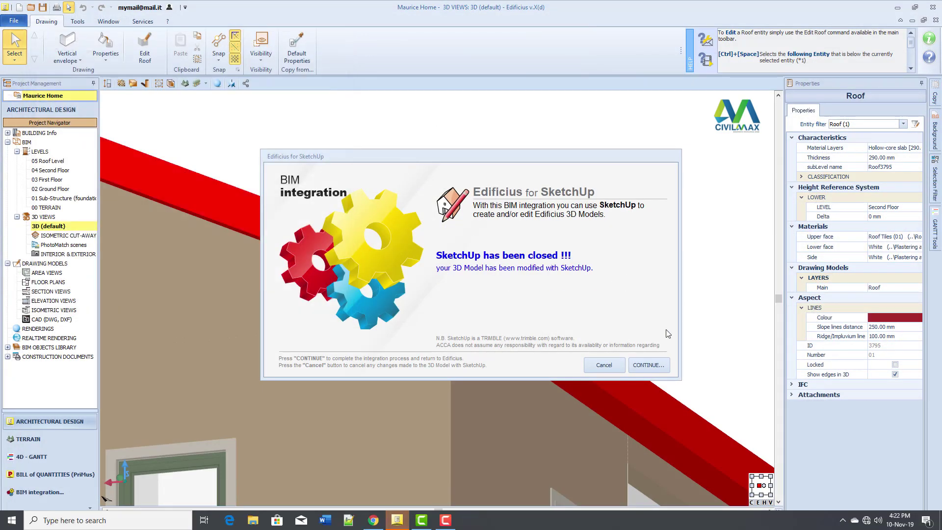
Cancel the SketchUp integration in Edificius to discard the model changes, and deselect the roof
mouse_move(608, 154)
mouse_down()
mouse_move(505, 152)
mouse_move(423, 129)
mouse_up()
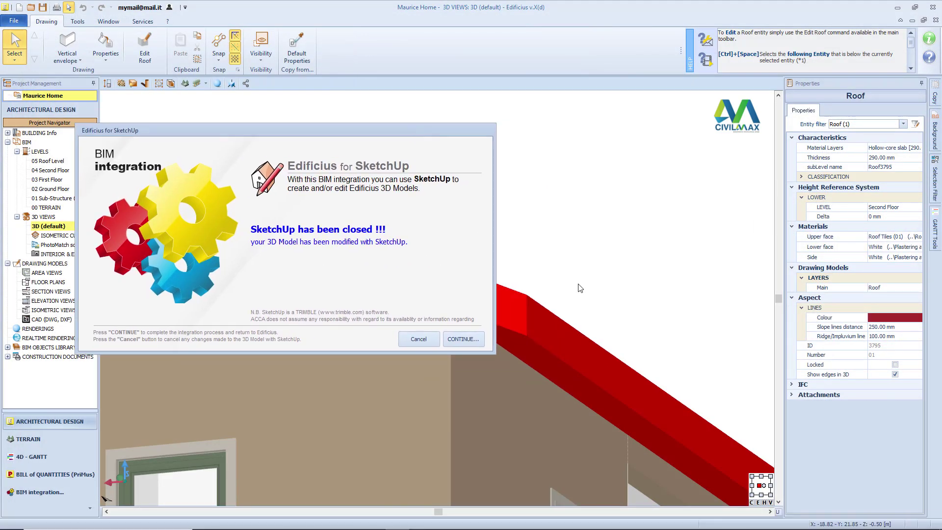
click(425, 342)
scroll(501, 319, down, 5)
scroll(464, 297, up, 3)
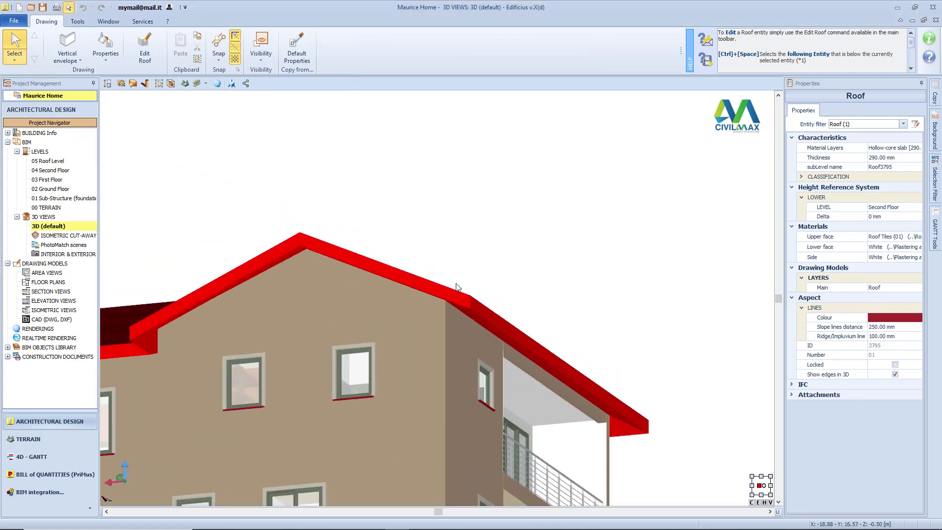
scroll(456, 287, up, 2)
click(519, 225)
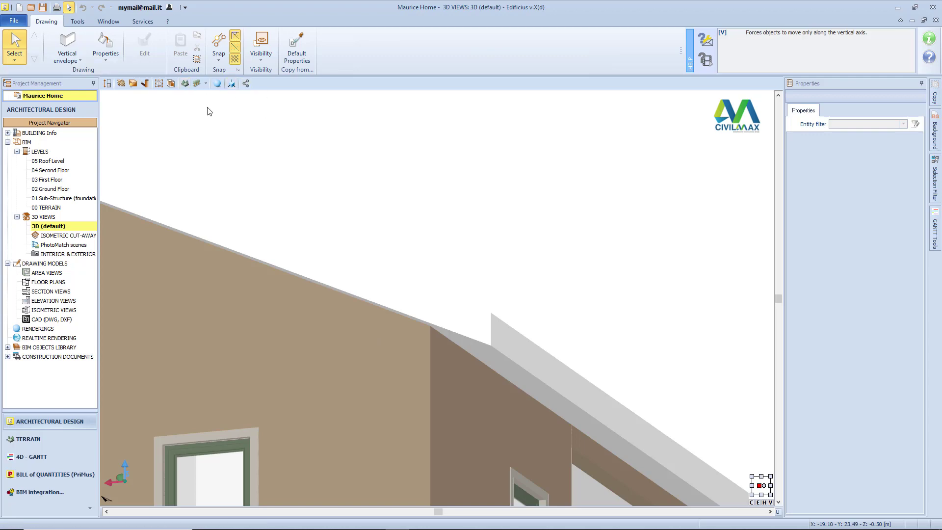
Examine the roof's balcony corner from outside and the SketchUp and Blender modelling options with nothing selected
middle_drag(361, 280, 317, 324)
scroll(324, 322, down, 3)
scroll(484, 358, down, 3)
middle_drag(401, 347, 389, 307)
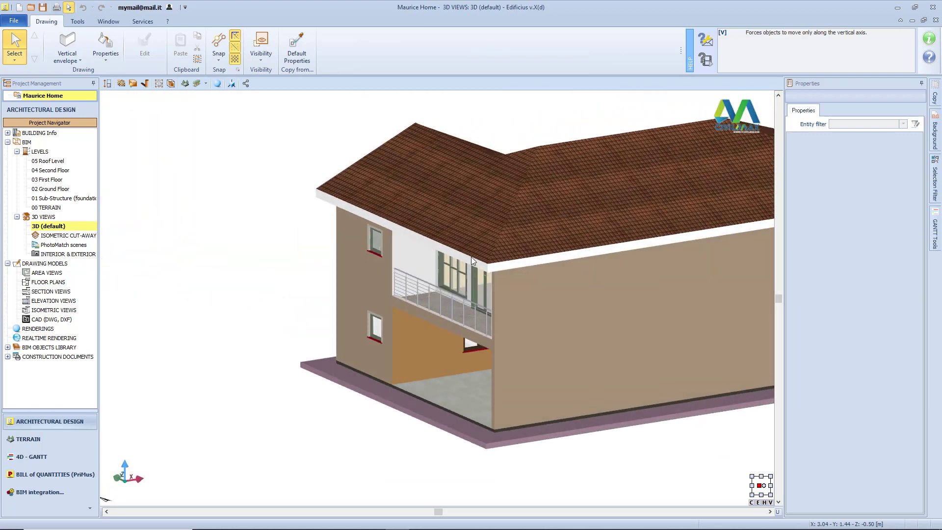
scroll(399, 251, up, 3)
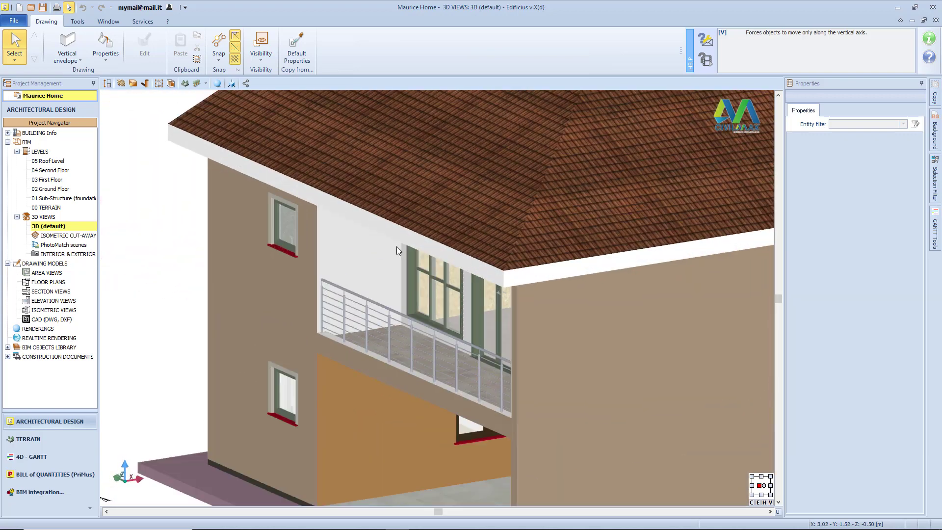
click(234, 84)
mouse_move(273, 109)
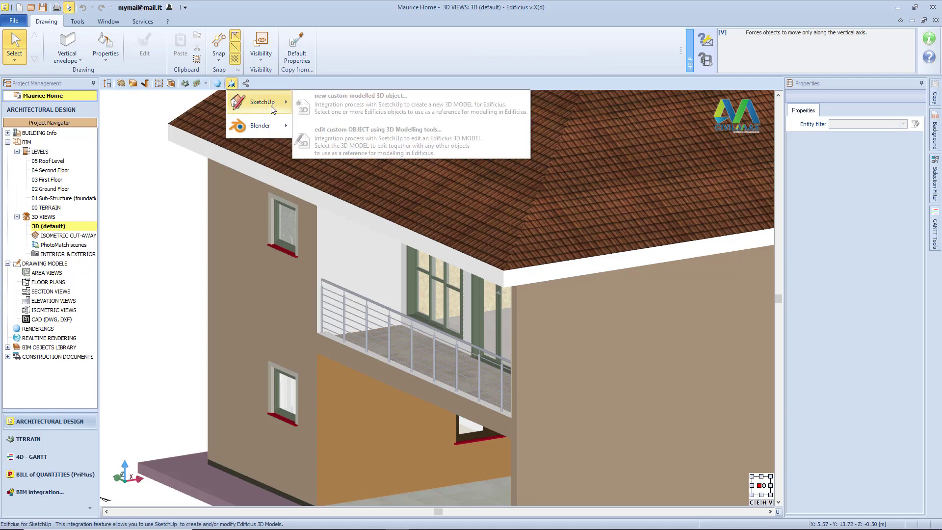
mouse_move(271, 128)
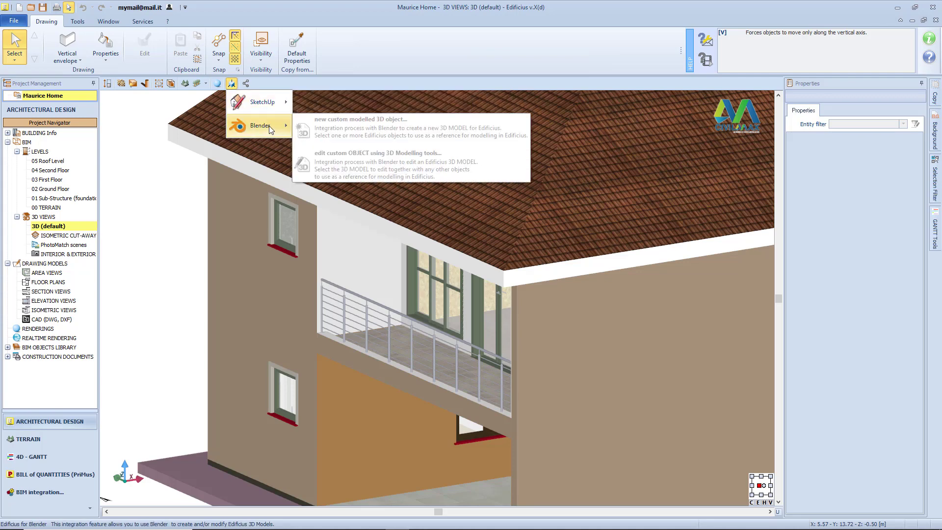
click(158, 196)
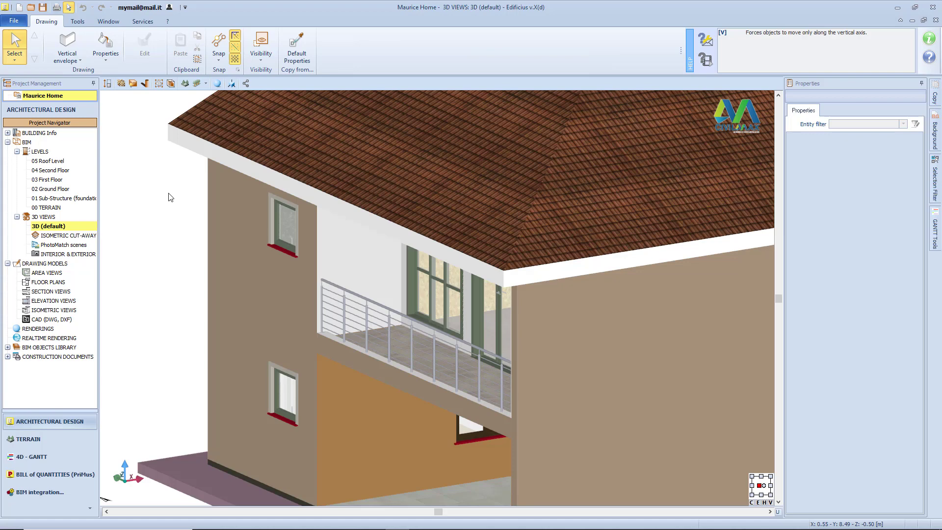
Select the upper wall segment beside the small window, view the SketchUp option for a new custom modelled 3D object, and clear the selection
scroll(253, 193, up, 3)
click(252, 215)
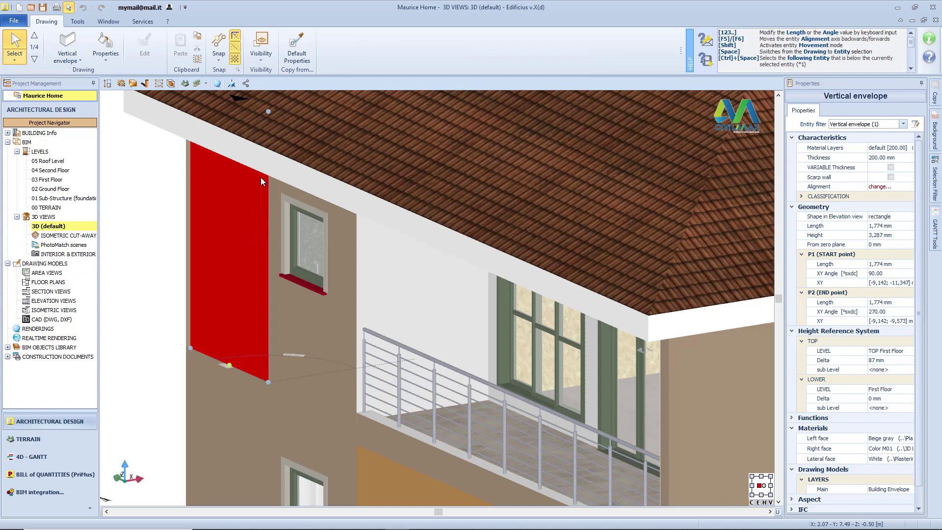
click(232, 83)
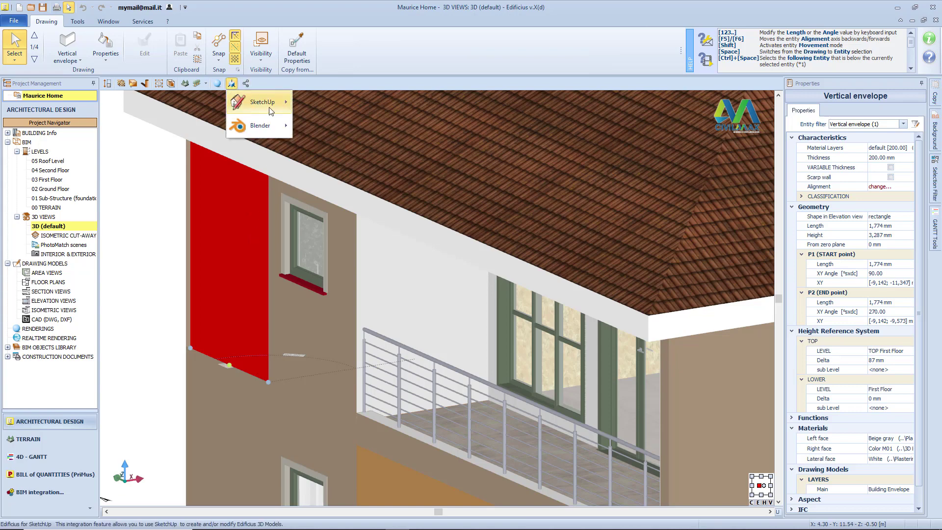
mouse_move(269, 111)
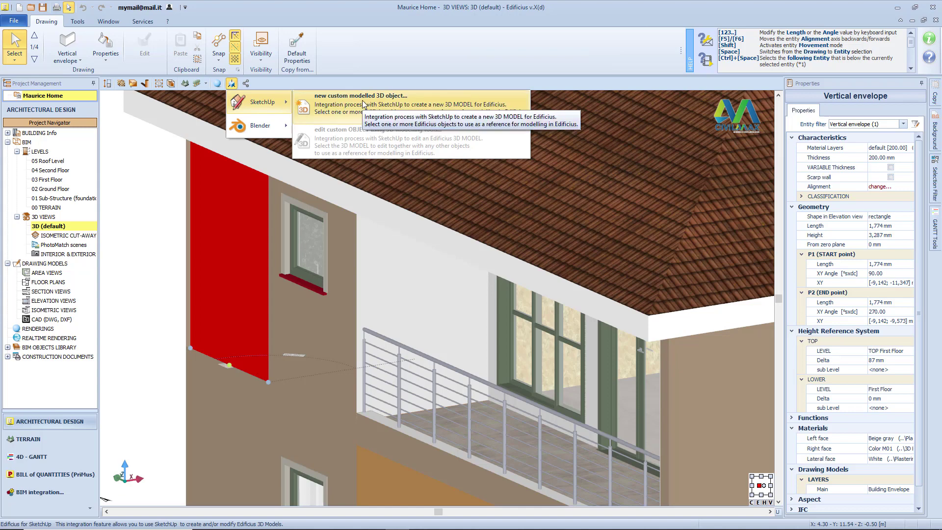
click(155, 228)
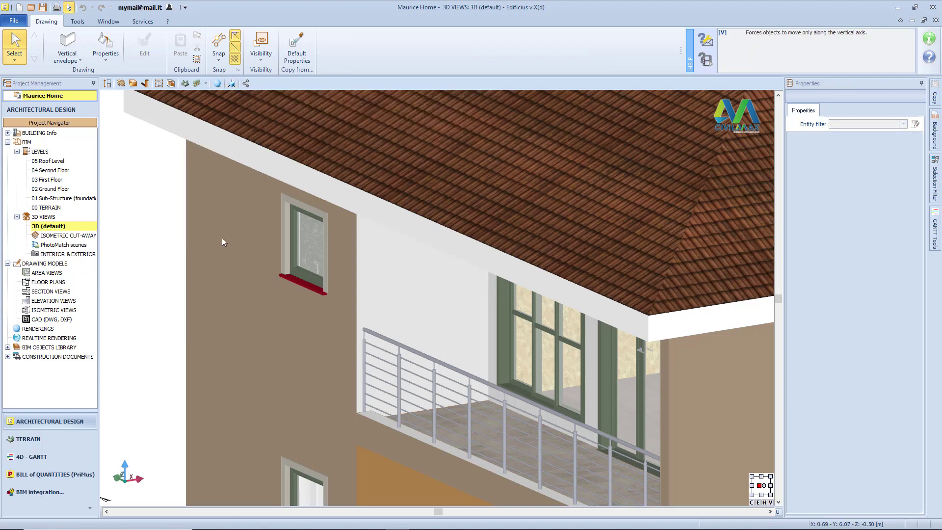